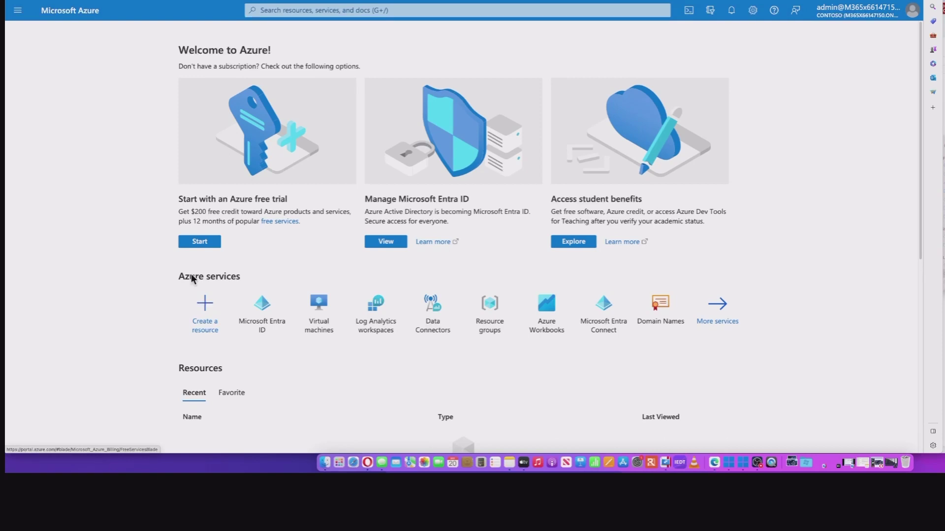
Step: Check in Entra ID Device settings that Microsoft Entra LAPS is set to Yes
{"action": "left_click", "coordinate": [262, 319]}
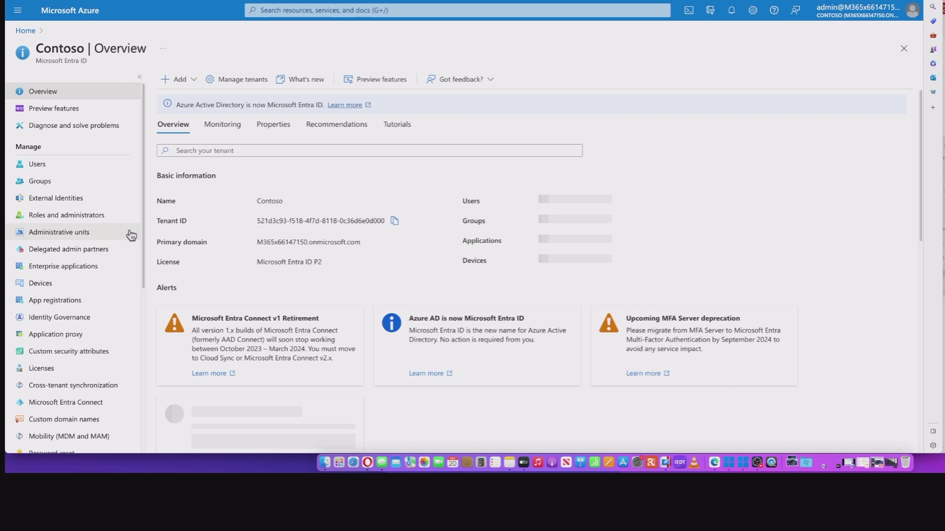
{"action": "left_click", "coordinate": [50, 285]}
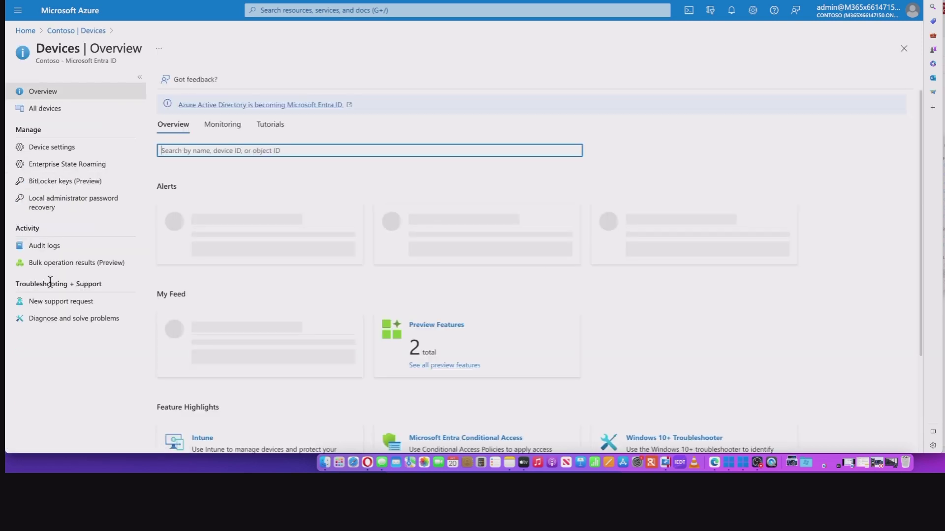
{"action": "left_click", "coordinate": [62, 148]}
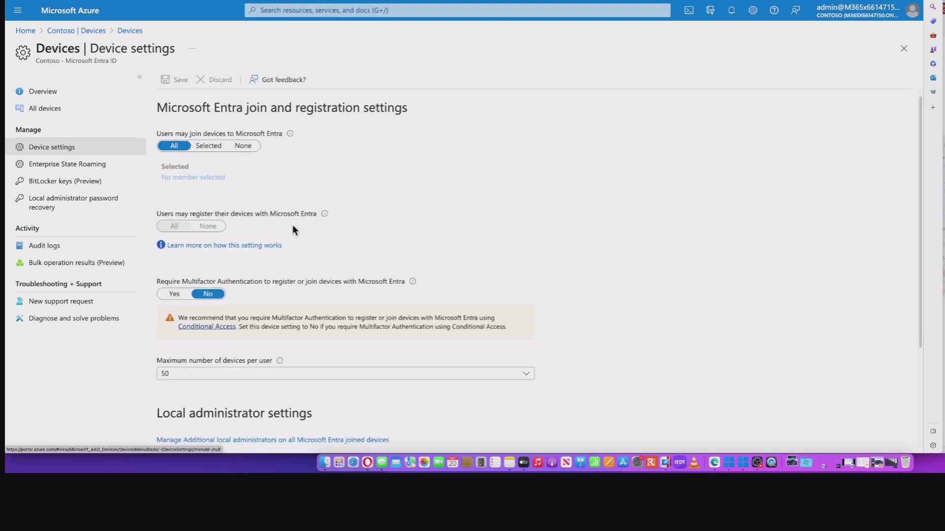
{"action": "scroll", "coordinate": [294, 227], "scroll_direction": "down", "scroll_amount": 3}
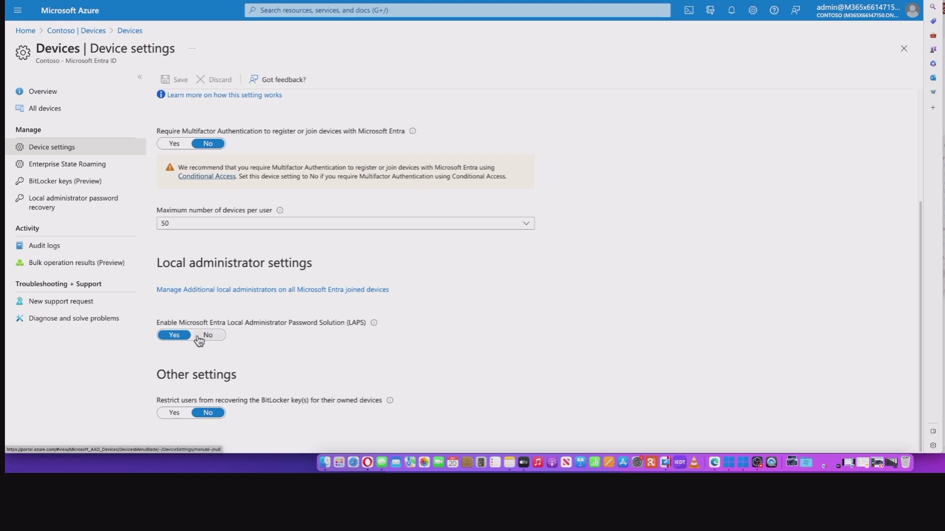
{"action": "scroll", "coordinate": [458, 314], "scroll_direction": "up", "scroll_amount": 3}
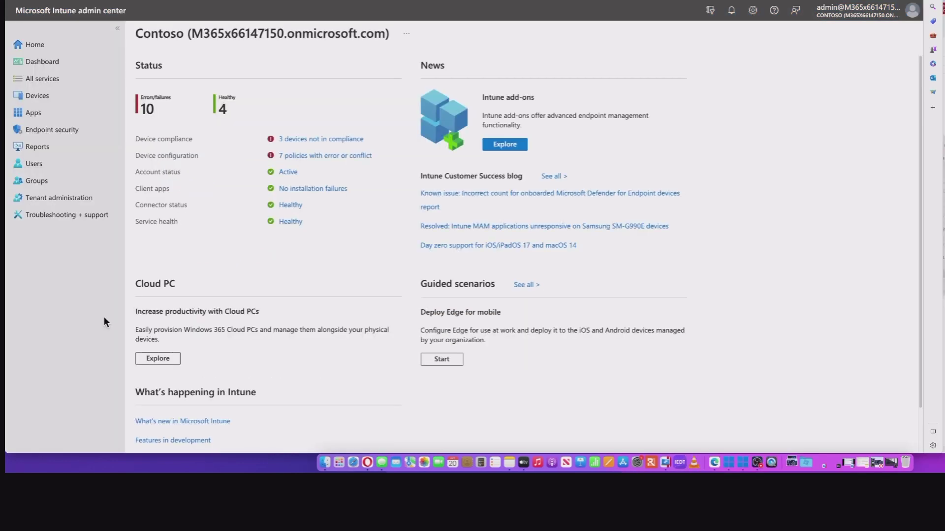
Step: Start a new policy under Endpoint security > Account protection
{"action": "left_click", "coordinate": [56, 130]}
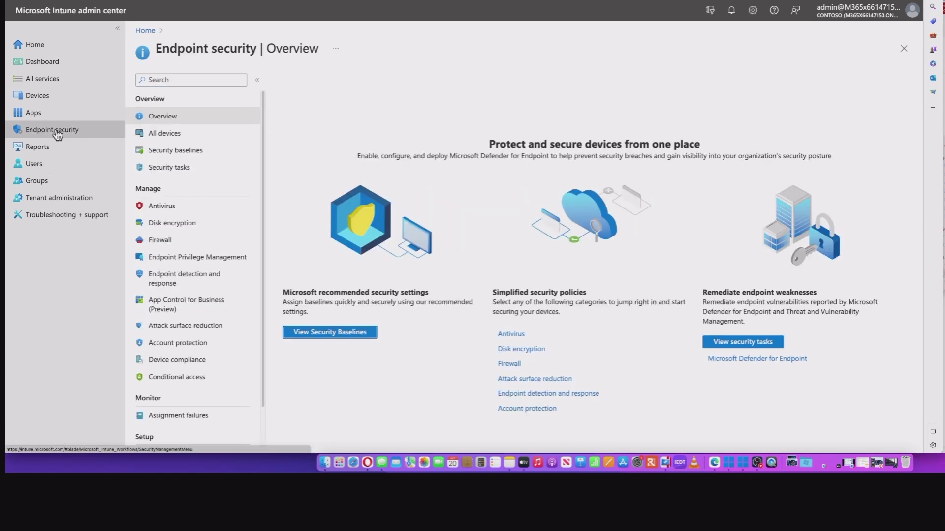
{"action": "left_click", "coordinate": [171, 346]}
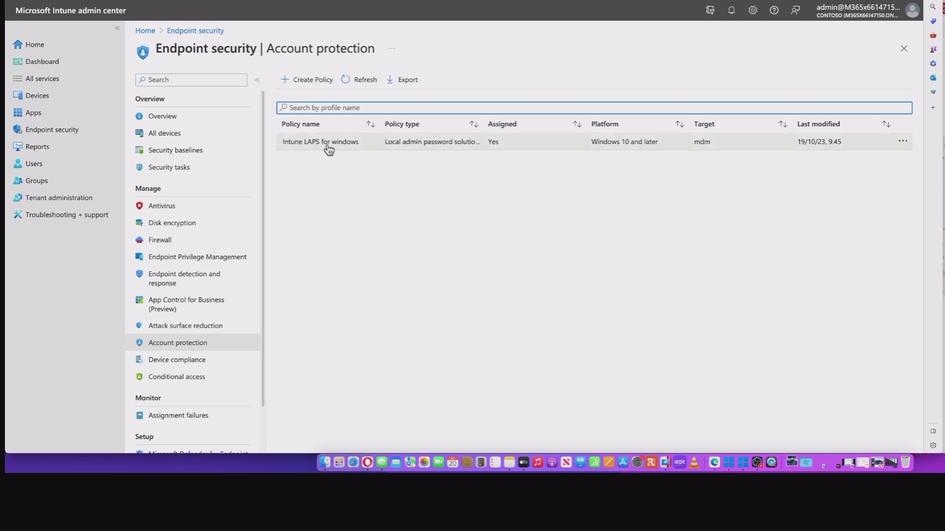
{"action": "left_click", "coordinate": [305, 79]}
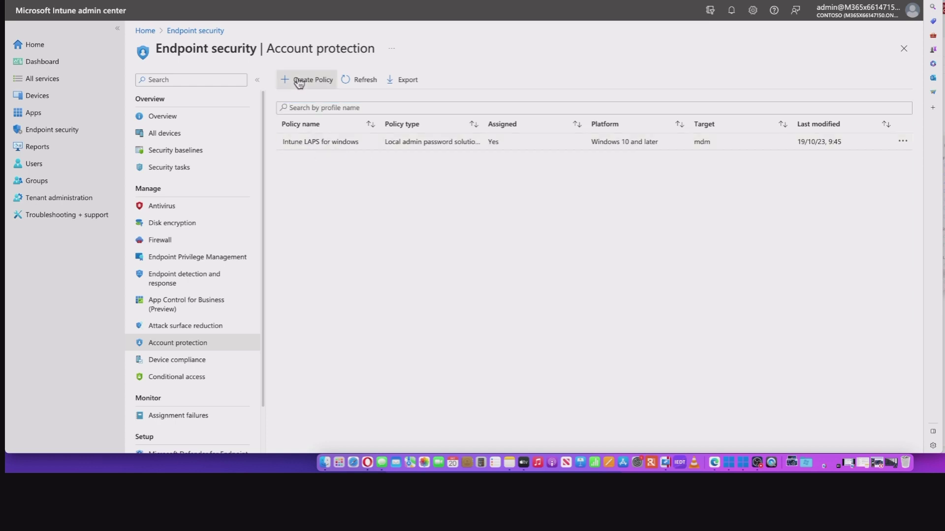
Step: Choose platform Windows 10 and later with profile type Local admin password solution (Windows LAPS)
{"action": "left_click", "coordinate": [679, 92]}
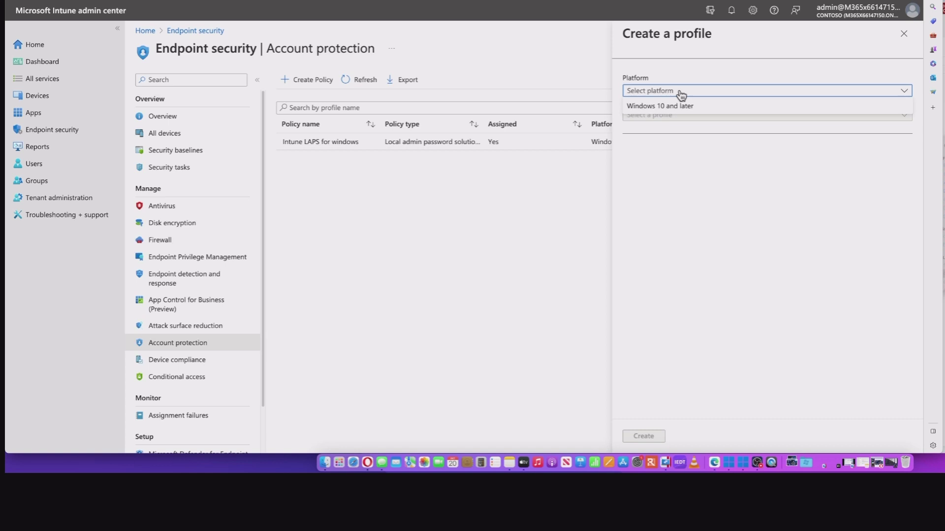
{"action": "left_click", "coordinate": [681, 108]}
{"action": "left_click", "coordinate": [677, 115]}
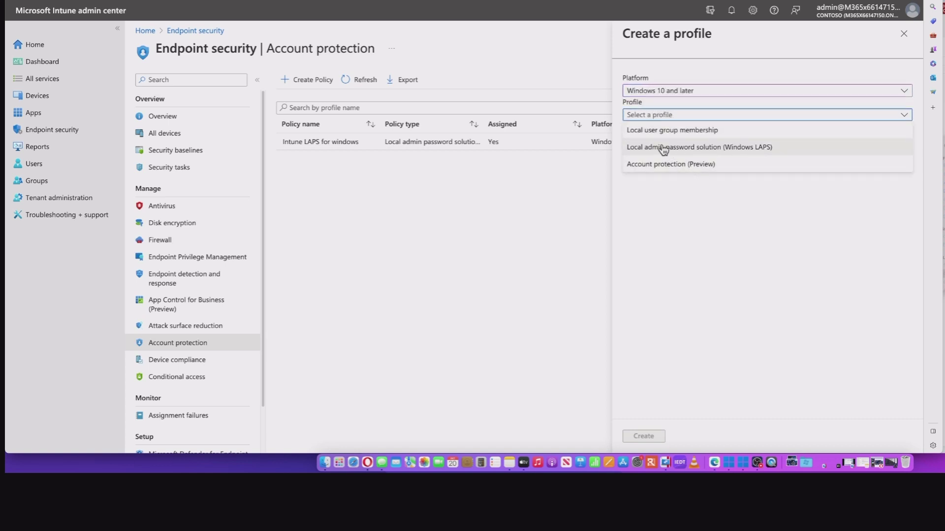
{"action": "left_click", "coordinate": [720, 152]}
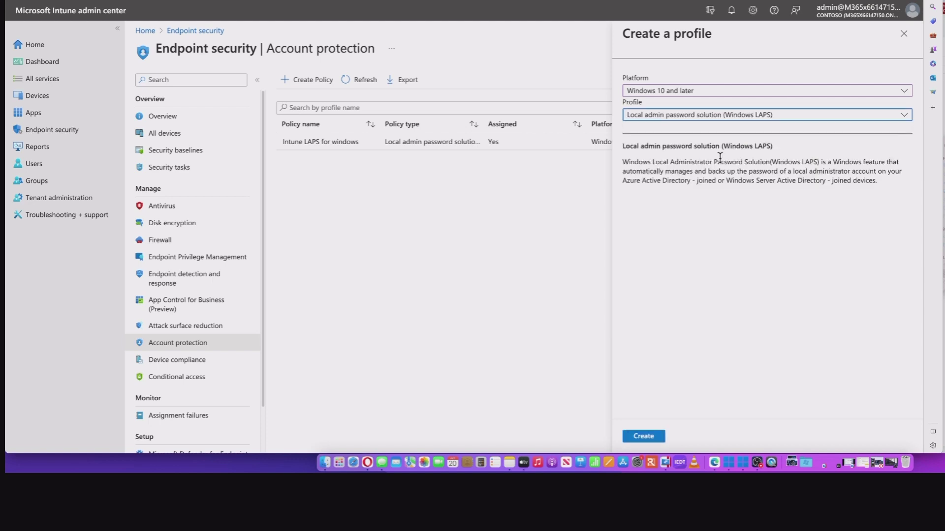
Step: Name the profile 'Windows Laps Profile' on Basics and continue to Configuration settings
{"action": "left_click", "coordinate": [641, 437]}
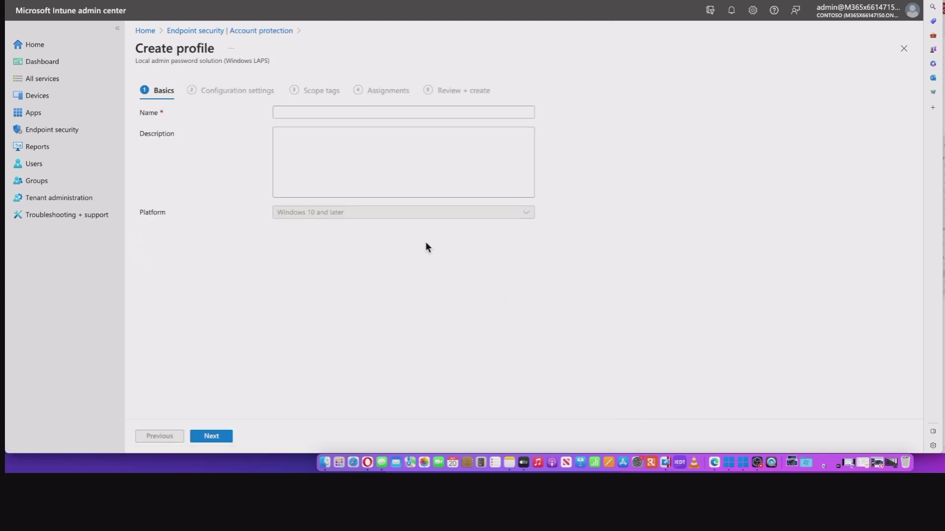
{"action": "type", "text": "Windows Laps Profile"}
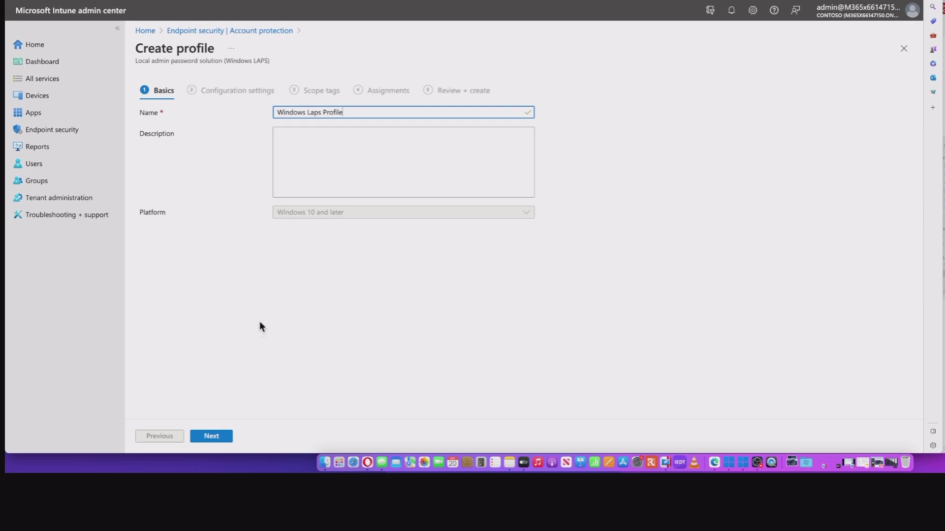
{"action": "left_click", "coordinate": [211, 436]}
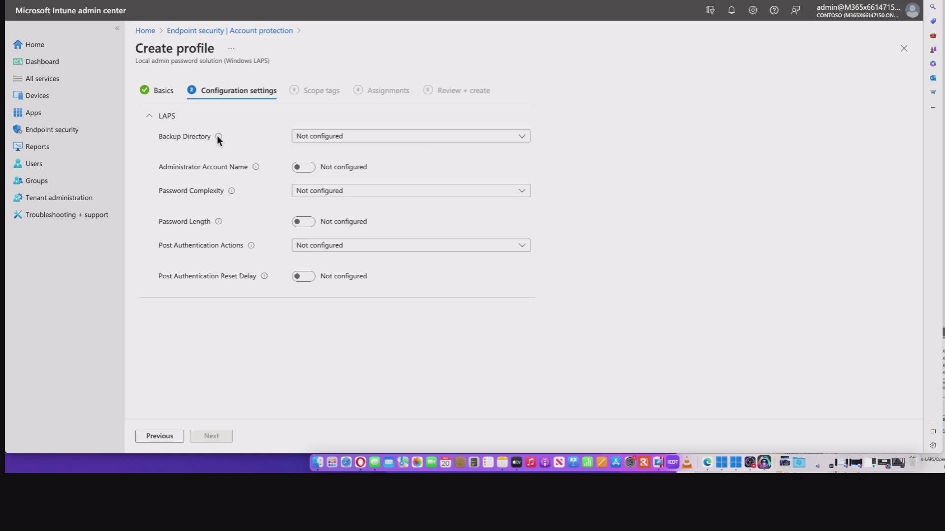
Step: Set Backup Directory to 'Backup the password to Azure AD only'
{"action": "left_click", "coordinate": [385, 136]}
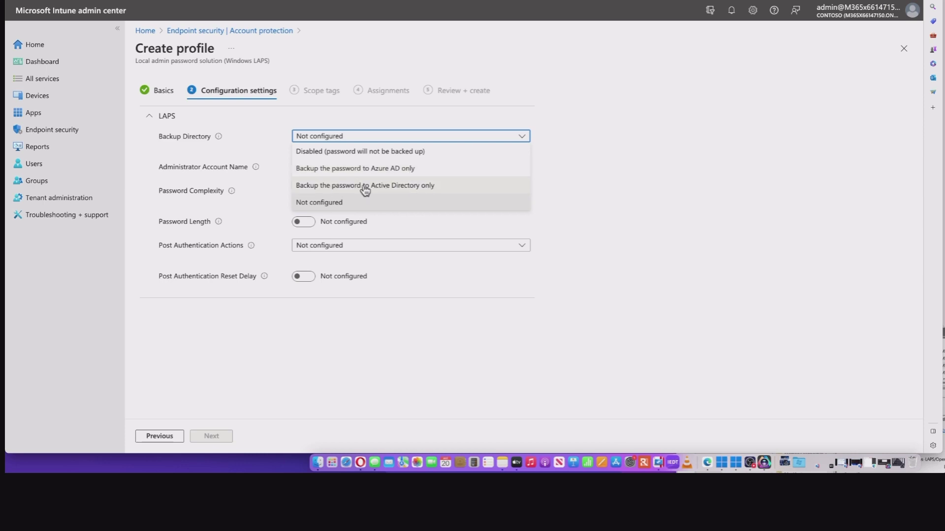
{"action": "left_click", "coordinate": [359, 157]}
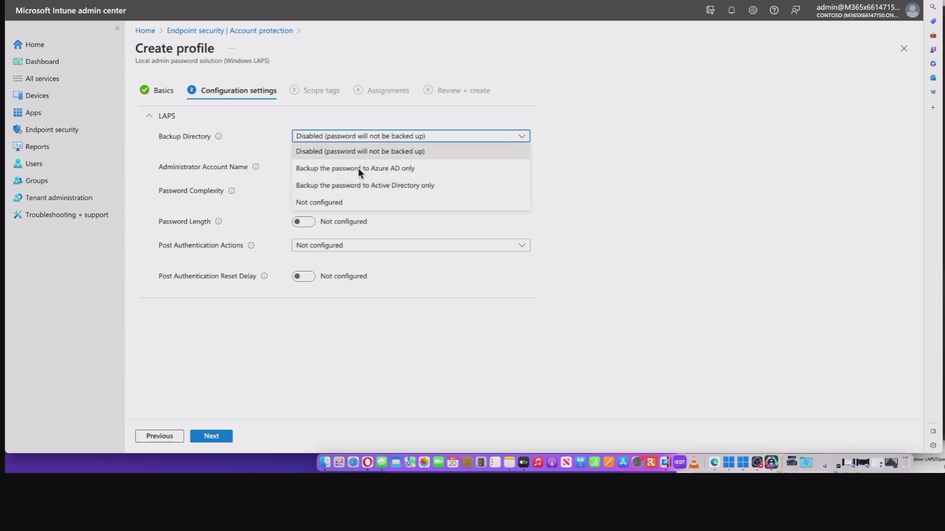
{"action": "left_click", "coordinate": [359, 168]}
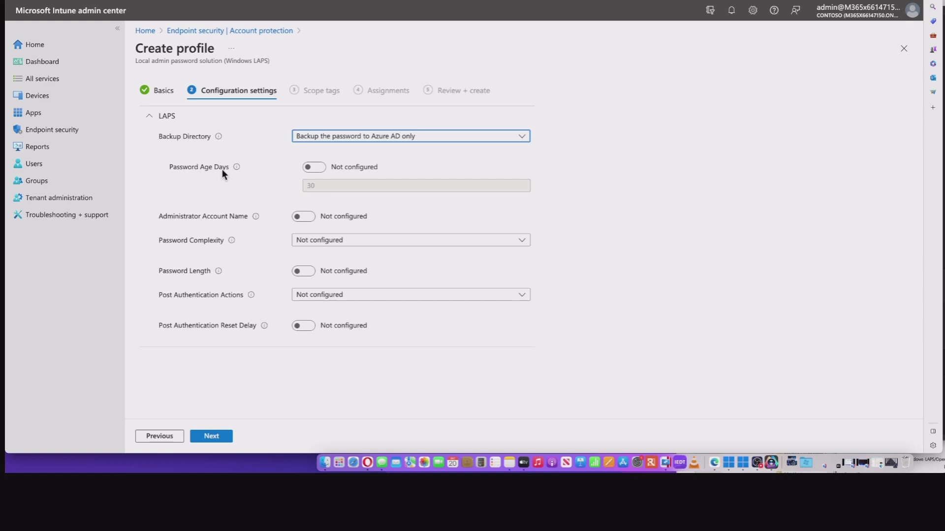
Step: Leave Administrator Account Name not configured
{"action": "mouse_move", "coordinate": [218, 171]}
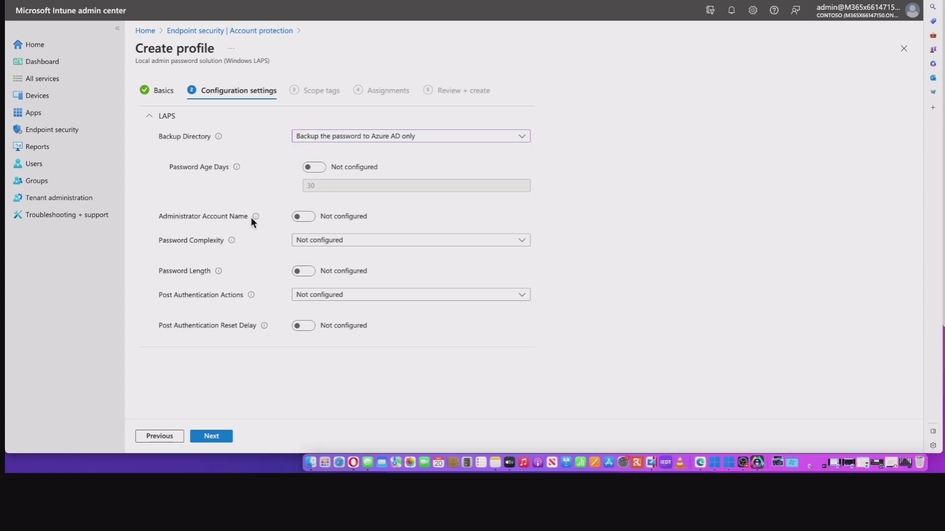
{"action": "mouse_move", "coordinate": [256, 217]}
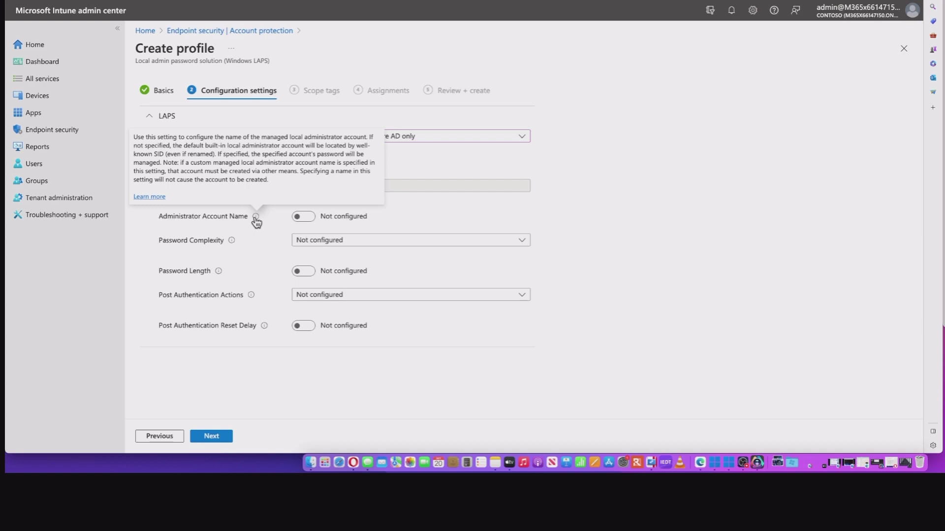
{"action": "left_click", "coordinate": [304, 217]}
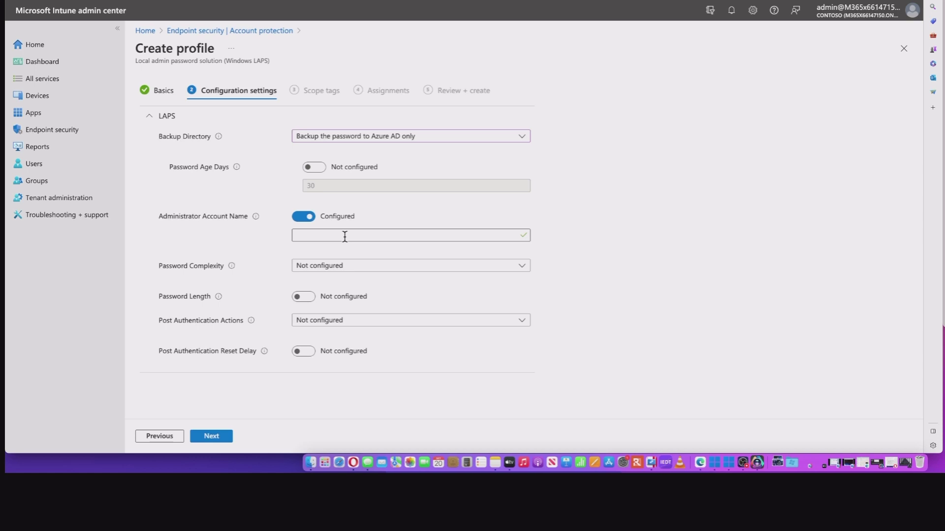
{"action": "left_click", "coordinate": [296, 217]}
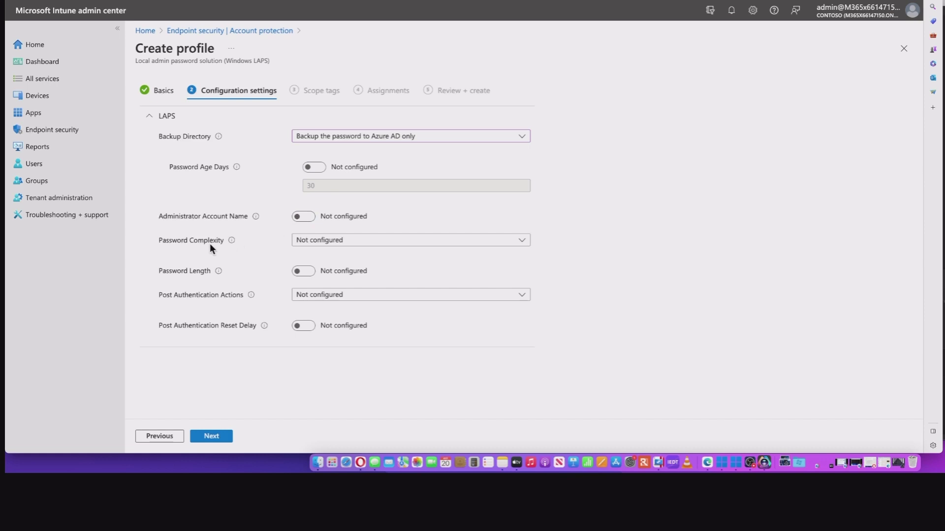
Step: Leave Password Complexity and Post Authentication Actions unchanged; enable Post Authentication Reset Delay at 24
{"action": "left_click", "coordinate": [338, 241]}
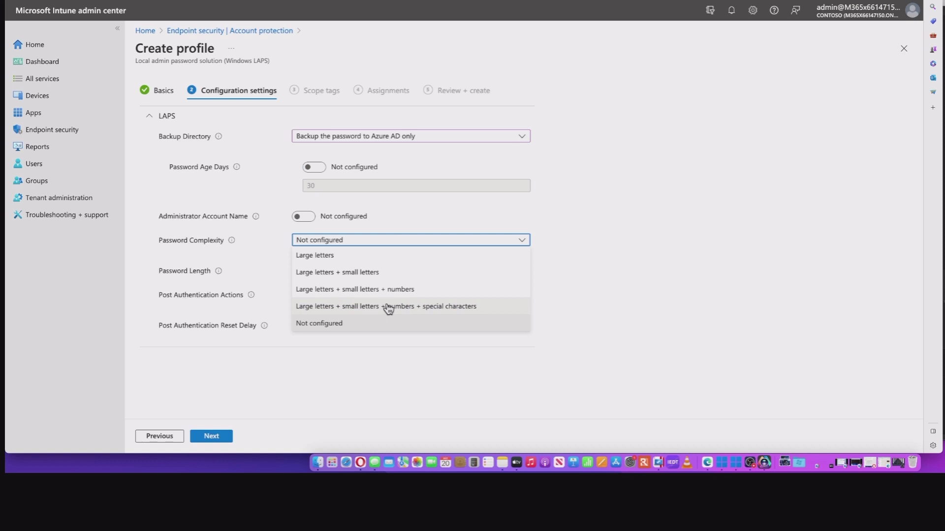
{"action": "left_click", "coordinate": [198, 272]}
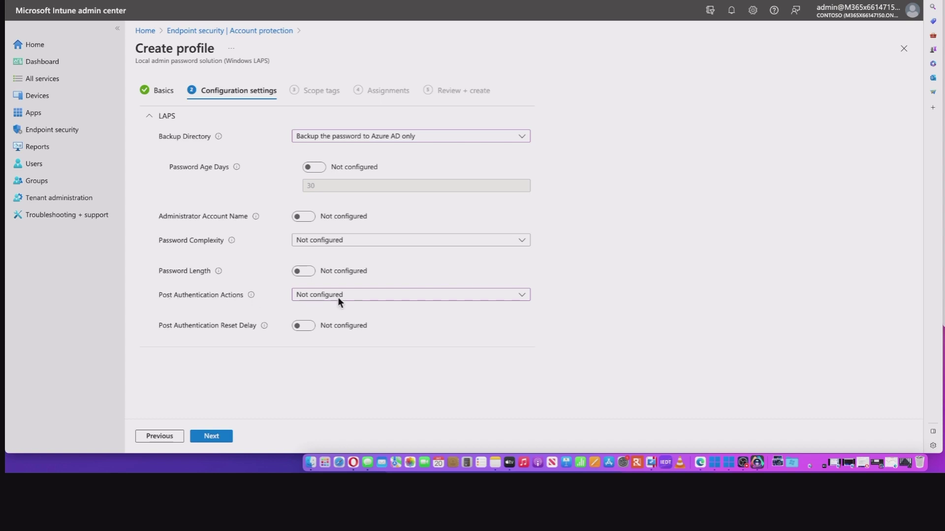
{"action": "left_click", "coordinate": [372, 297]}
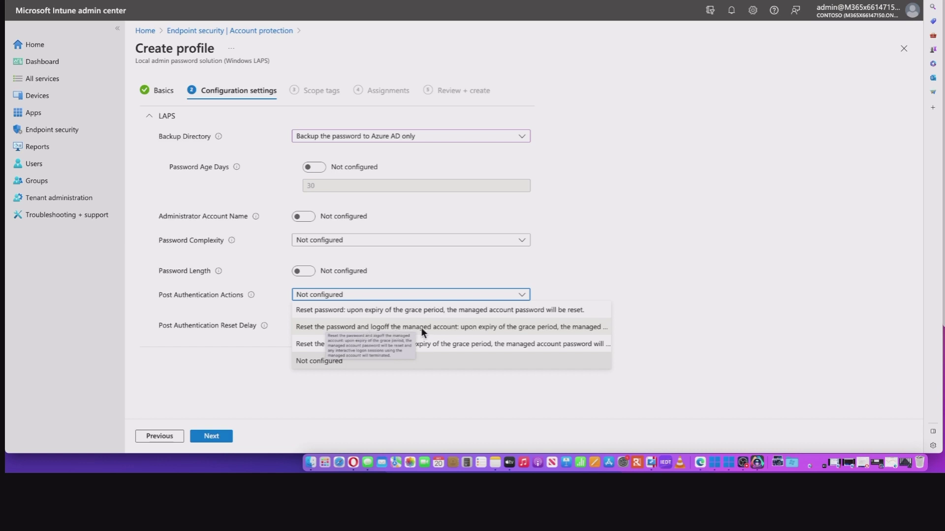
{"action": "left_click", "coordinate": [376, 348]}
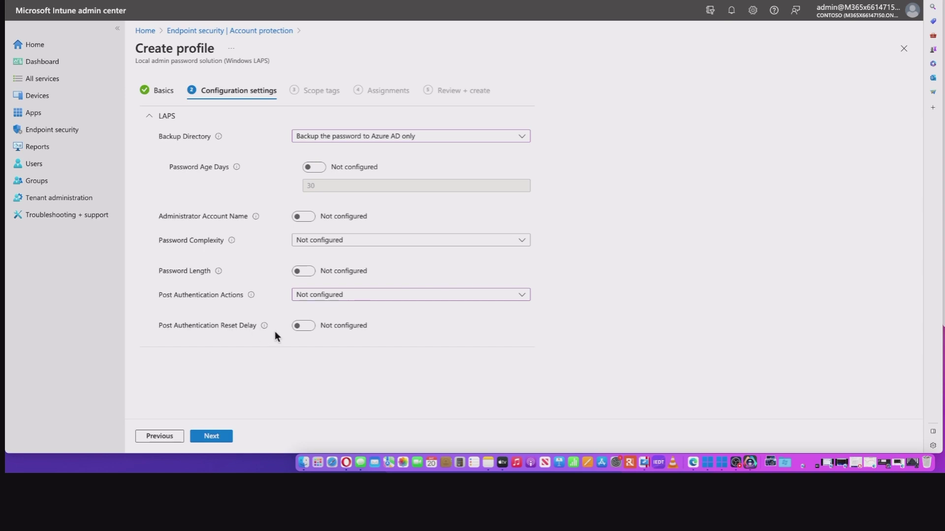
{"action": "left_click", "coordinate": [310, 326]}
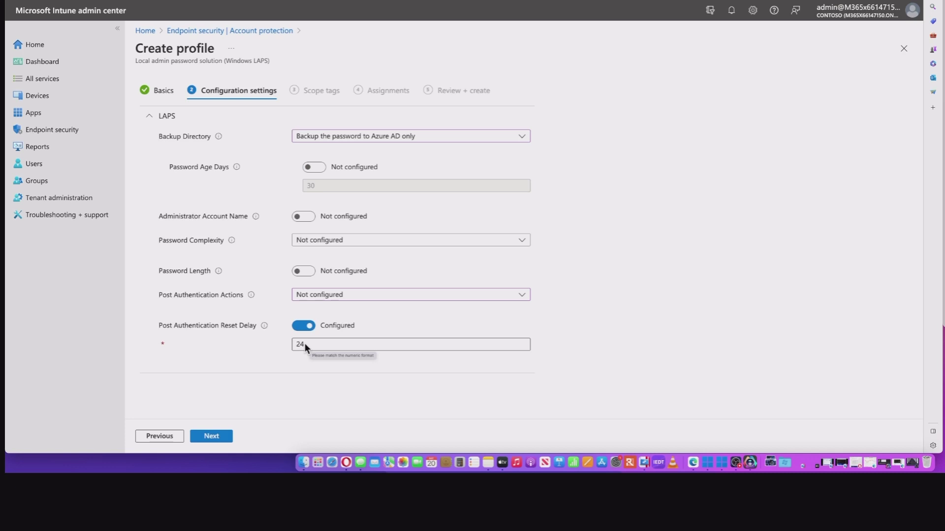
Step: Advance past Scope tags and Assignments to Review + create, then head to Endpoint security
{"action": "left_click", "coordinate": [211, 437]}
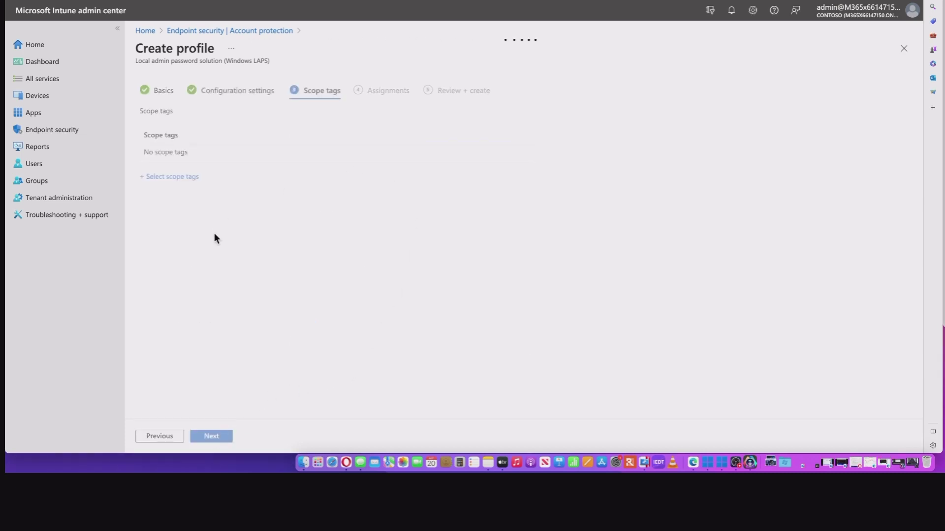
{"action": "left_click", "coordinate": [212, 437]}
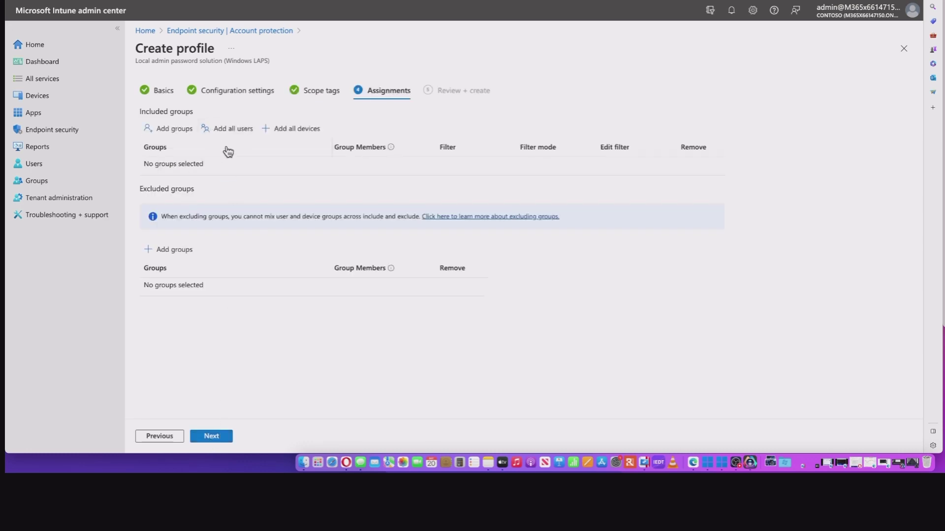
{"action": "left_click", "coordinate": [212, 437]}
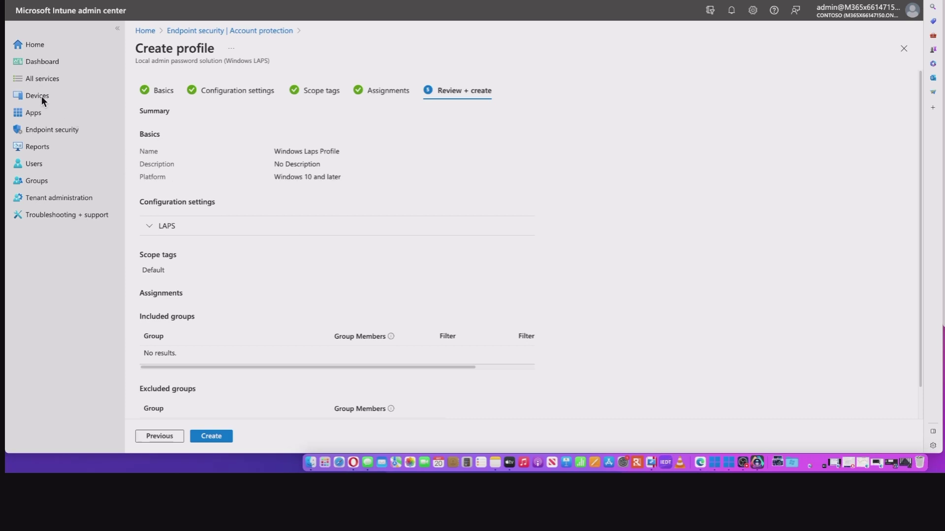
{"action": "left_click", "coordinate": [63, 129]}
Step: Discard the draft and check the Intune LAPS for windows settings status on DESKTOP-80RI0RF
{"action": "left_click", "coordinate": [533, 30]}
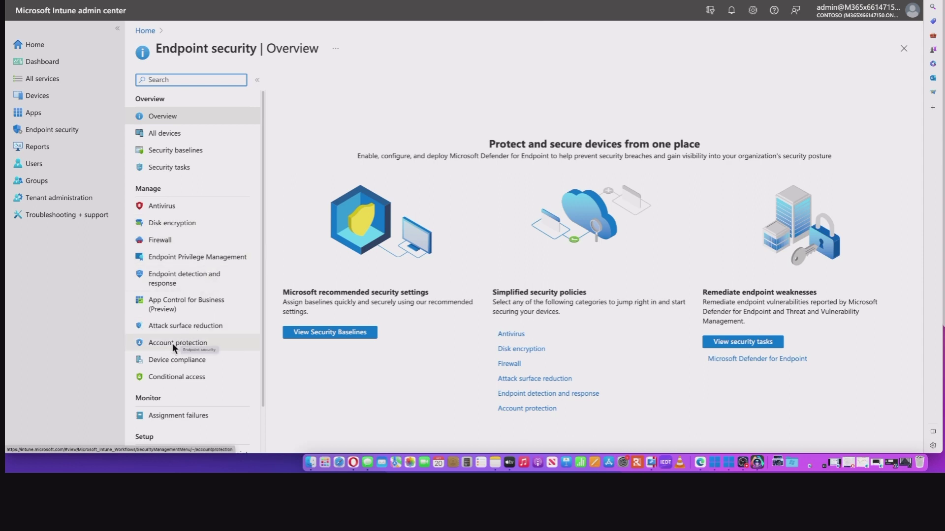
{"action": "left_click", "coordinate": [182, 344]}
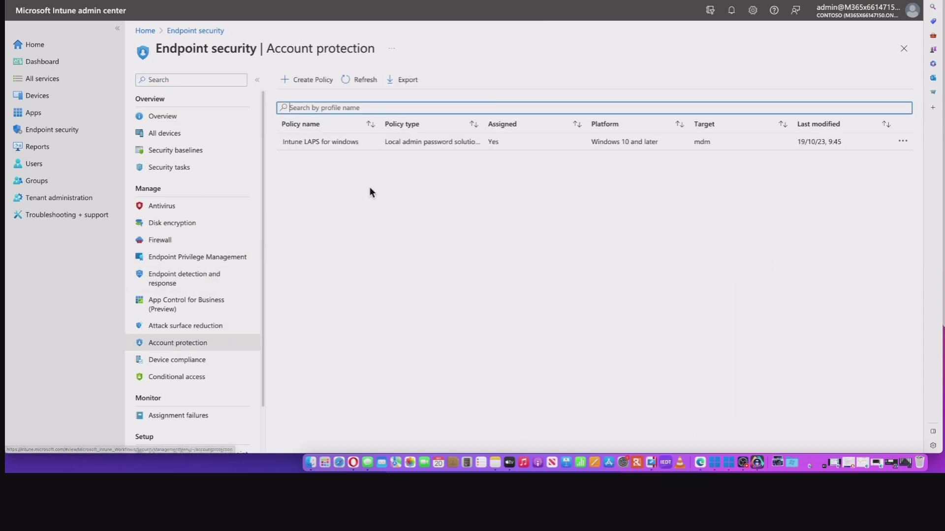
{"action": "left_click", "coordinate": [318, 142]}
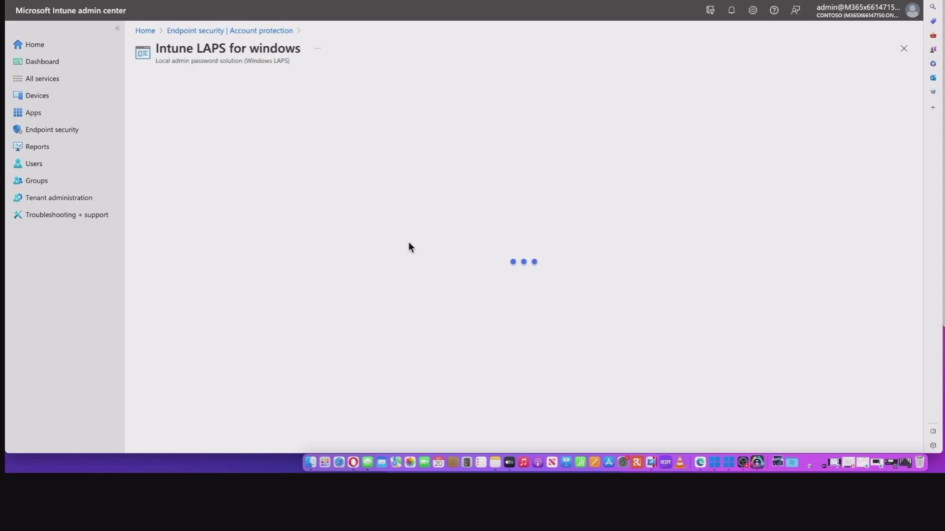
{"action": "left_click", "coordinate": [160, 169]}
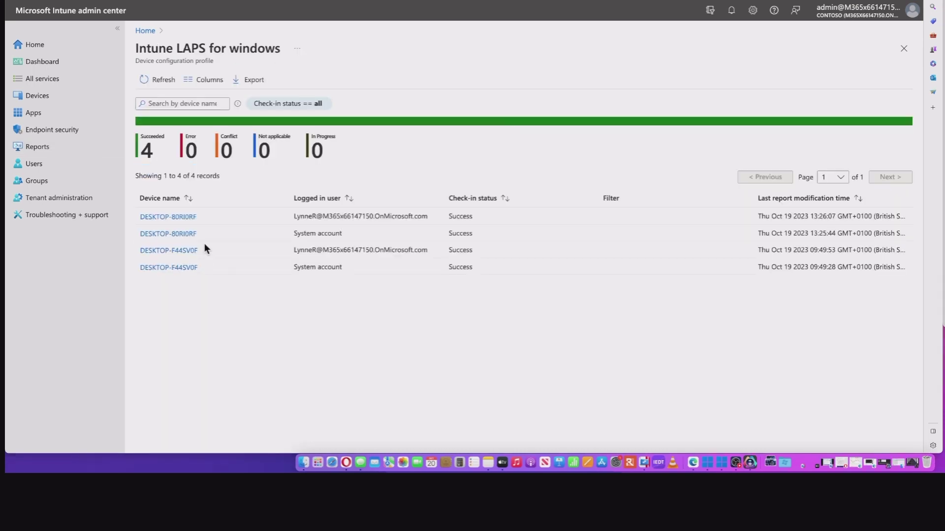
{"action": "left_click", "coordinate": [191, 233]}
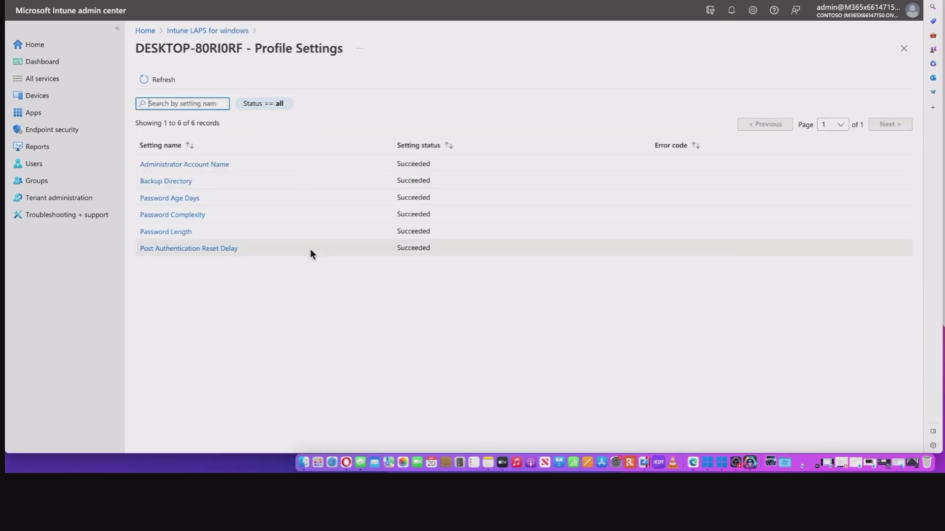
{"action": "left_click", "coordinate": [53, 101]}
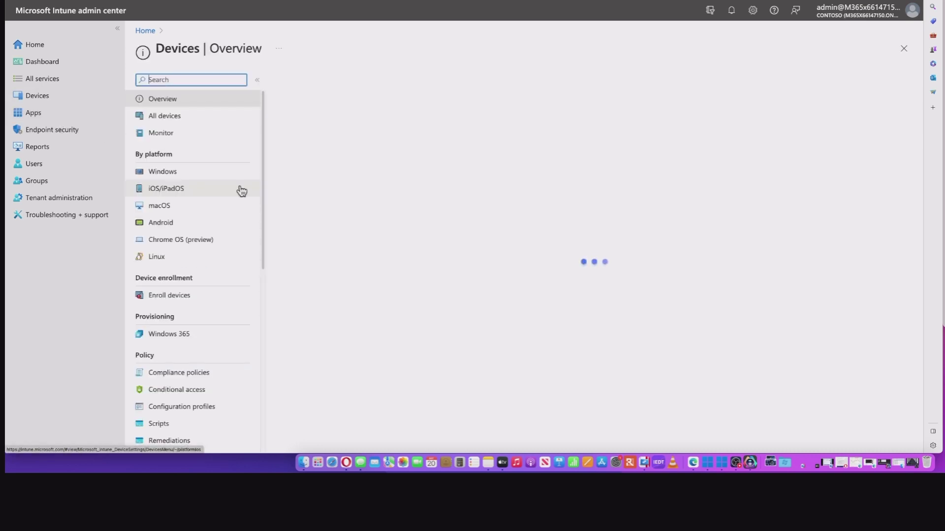
Step: Reveal DESKTOP-80RI0RF's local administrator password from its Local admin password page, then close the pane
{"action": "left_click", "coordinate": [170, 172]}
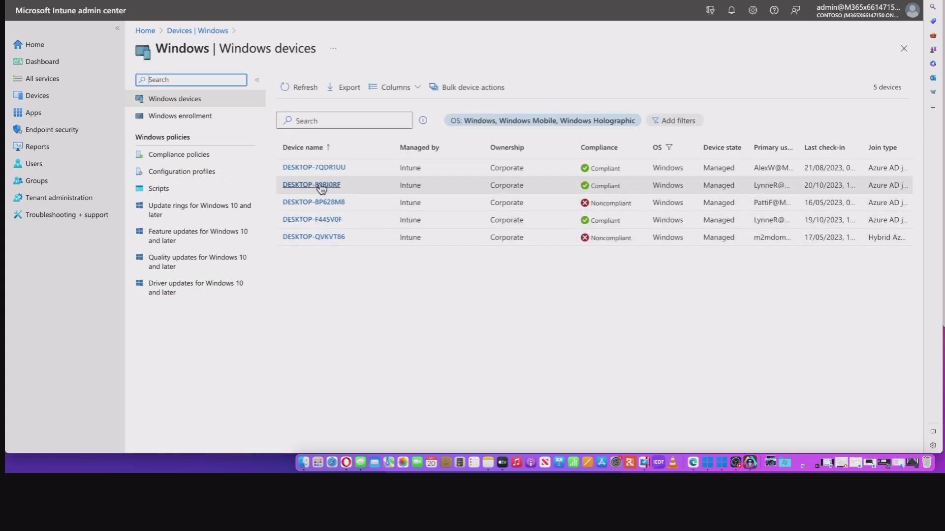
{"action": "left_click", "coordinate": [321, 186]}
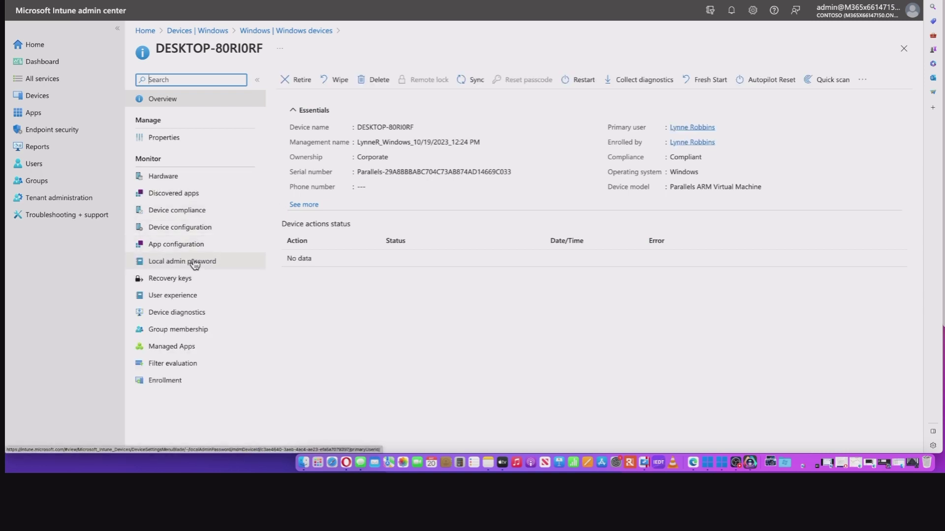
{"action": "left_click", "coordinate": [195, 262]}
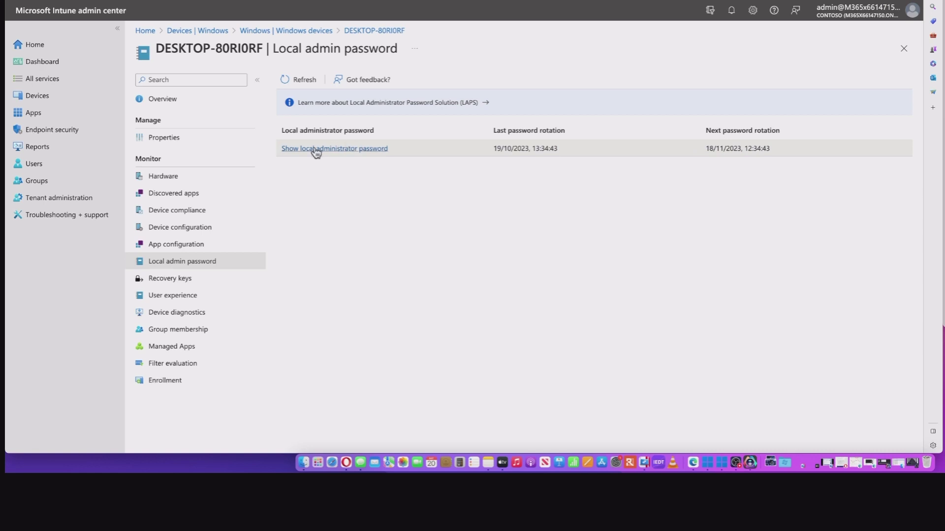
{"action": "left_click", "coordinate": [339, 150]}
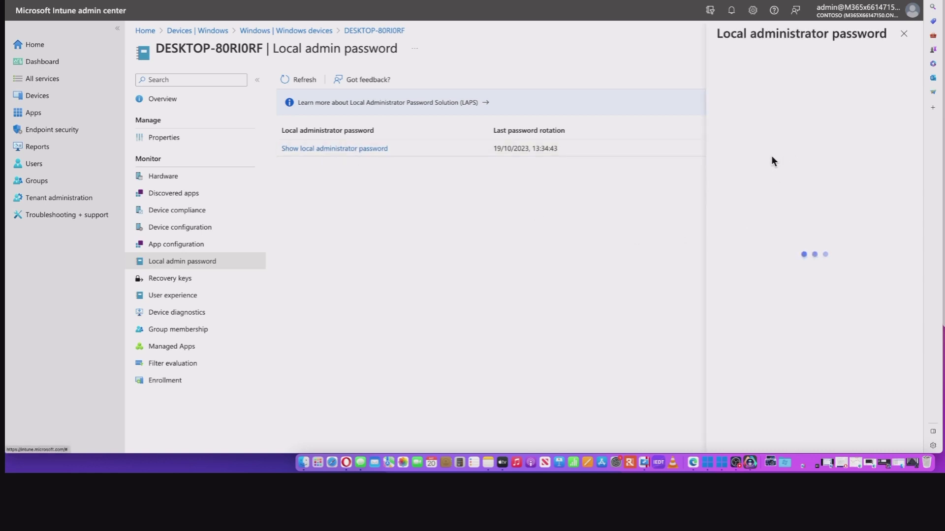
{"action": "left_click", "coordinate": [755, 147]}
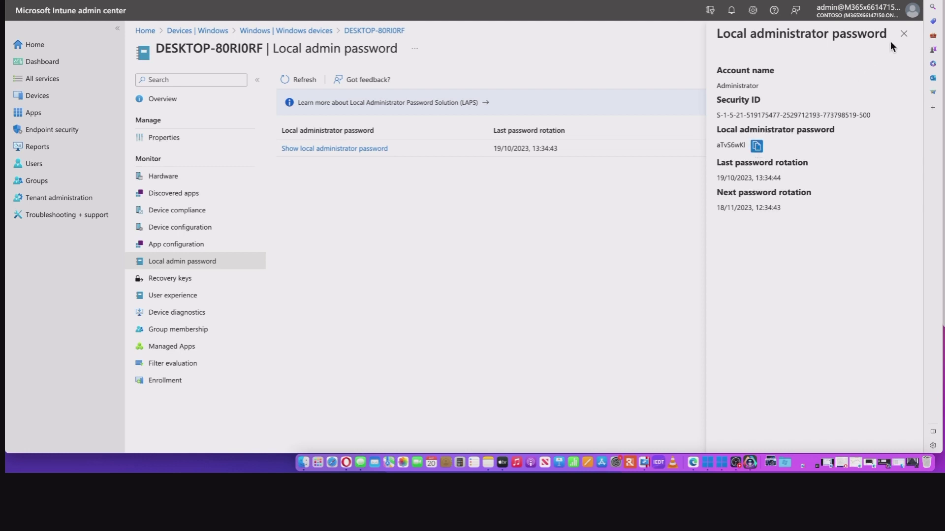
{"action": "left_click", "coordinate": [903, 33]}
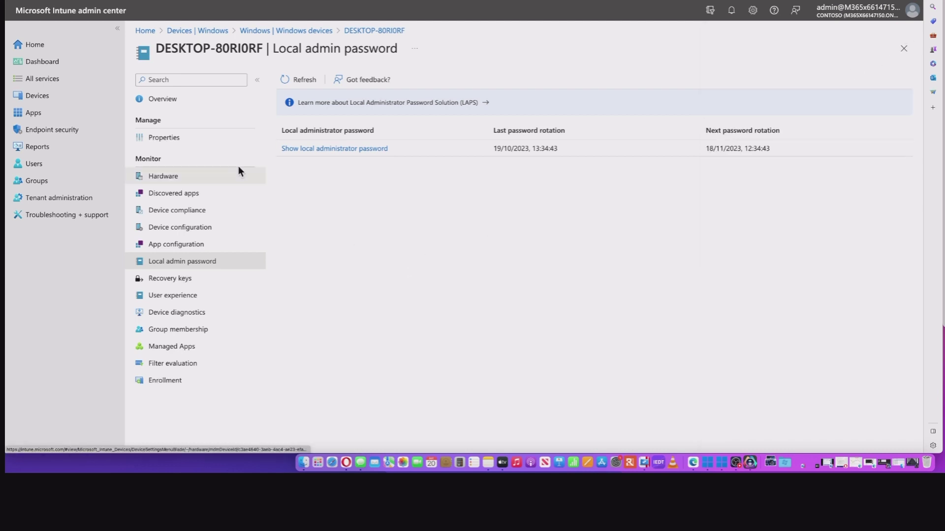
Step: Choose Rotate local admin password from DESKTOP-80RI0RF's overview actions menu
{"action": "left_click", "coordinate": [168, 140]}
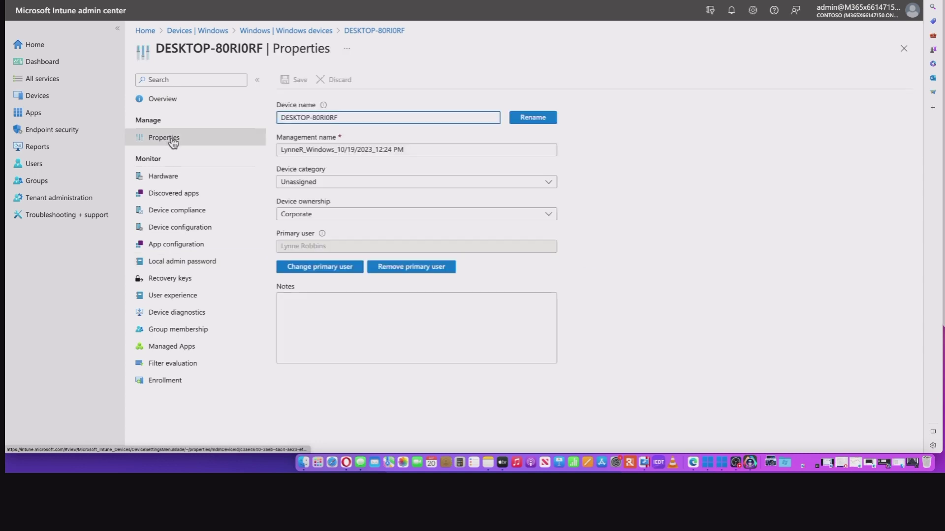
{"action": "left_click", "coordinate": [160, 99]}
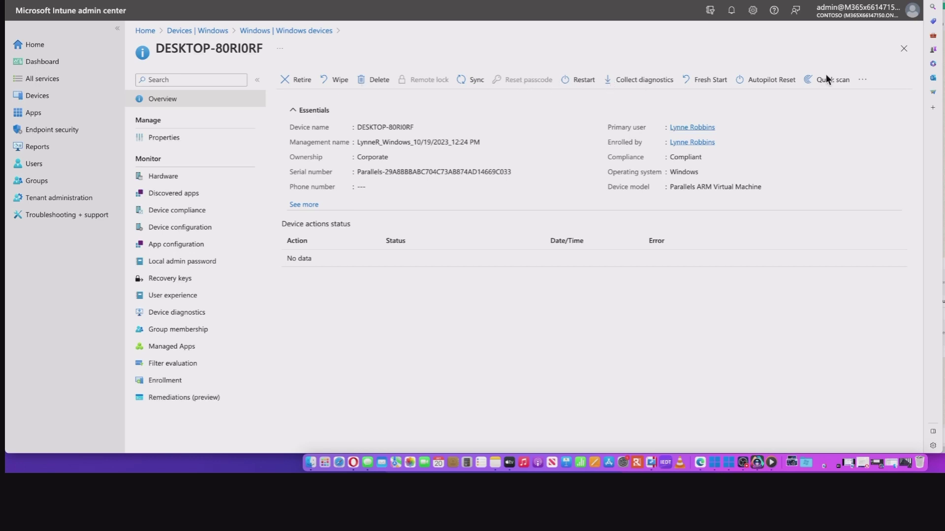
{"action": "left_click", "coordinate": [862, 80]}
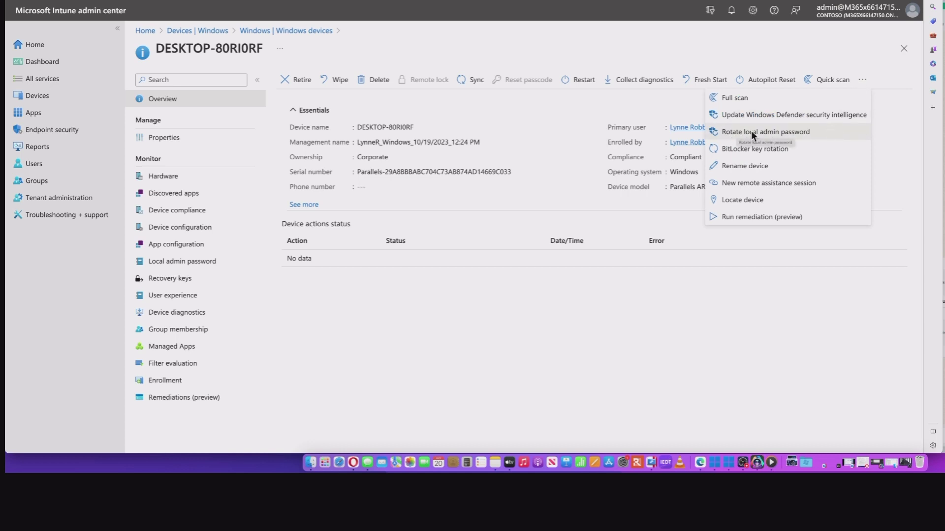
{"action": "left_click", "coordinate": [797, 133]}
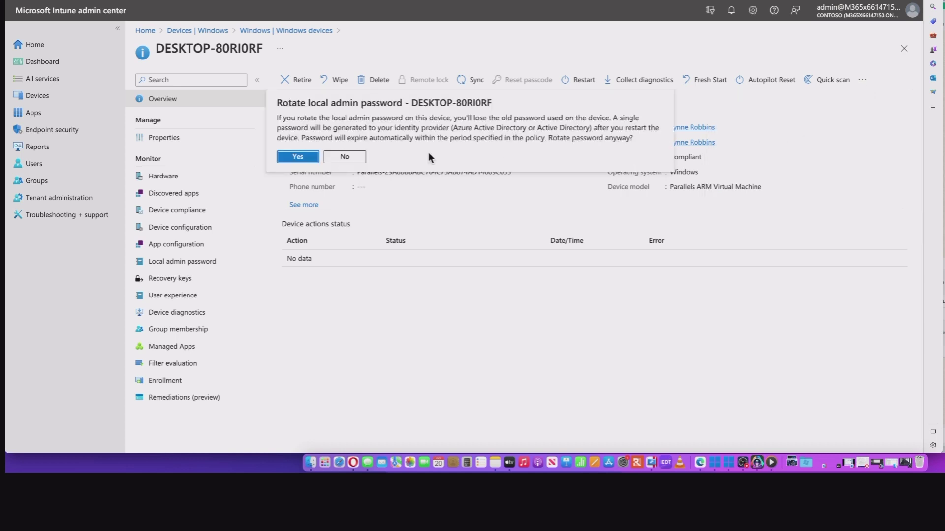